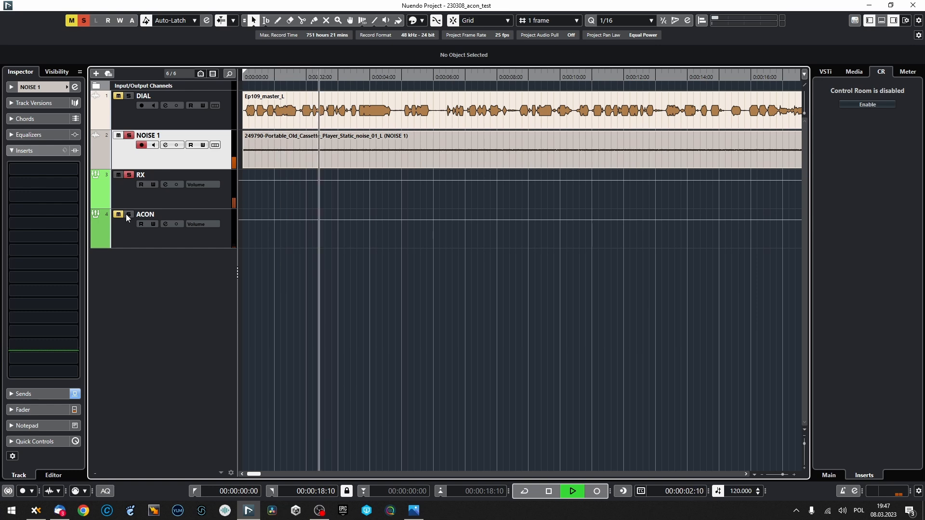
Play the dialogue through RX De-clip, set its quality to High and lower the linked thresholds to about -11.5 dB
{"action": "key", "text": "space"}
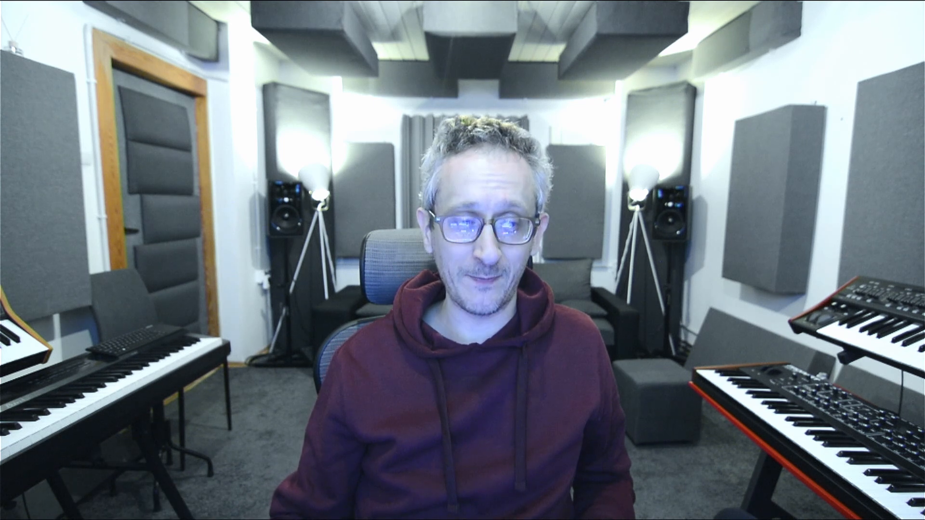
{"action": "key", "text": "space"}
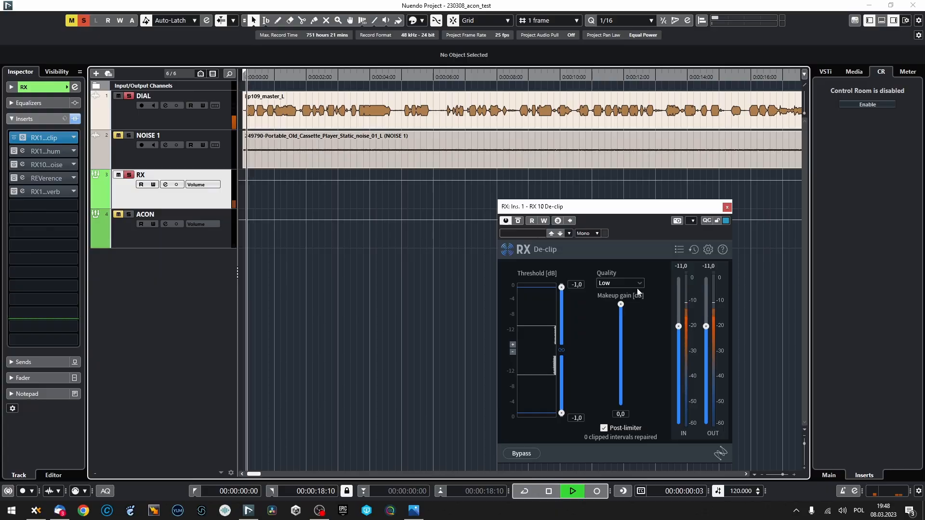
{"action": "left_click", "coordinate": [634, 285]}
{"action": "left_click", "coordinate": [622, 314]}
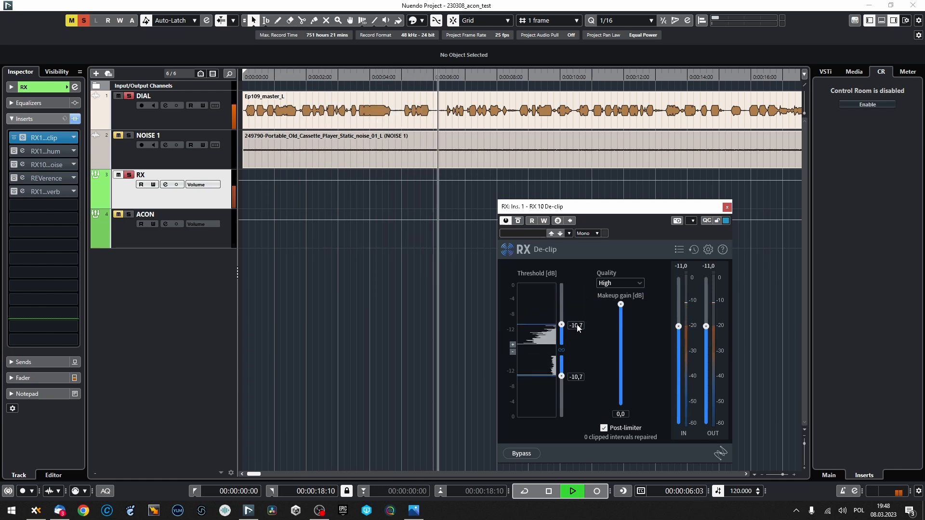
{"action": "left_click_drag", "start_coordinate": [579, 326], "coordinate": [583, 327]}
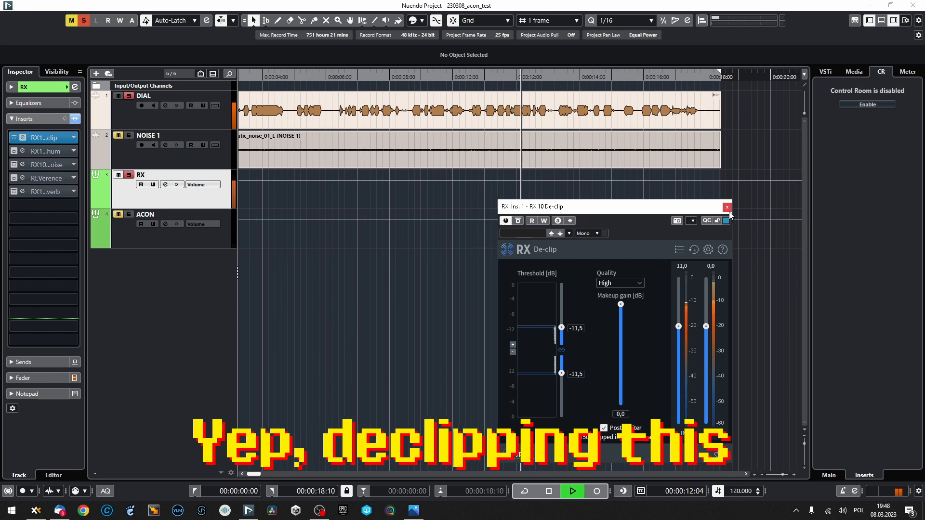
{"action": "left_click_drag", "start_coordinate": [561, 328], "coordinate": [600, 330]}
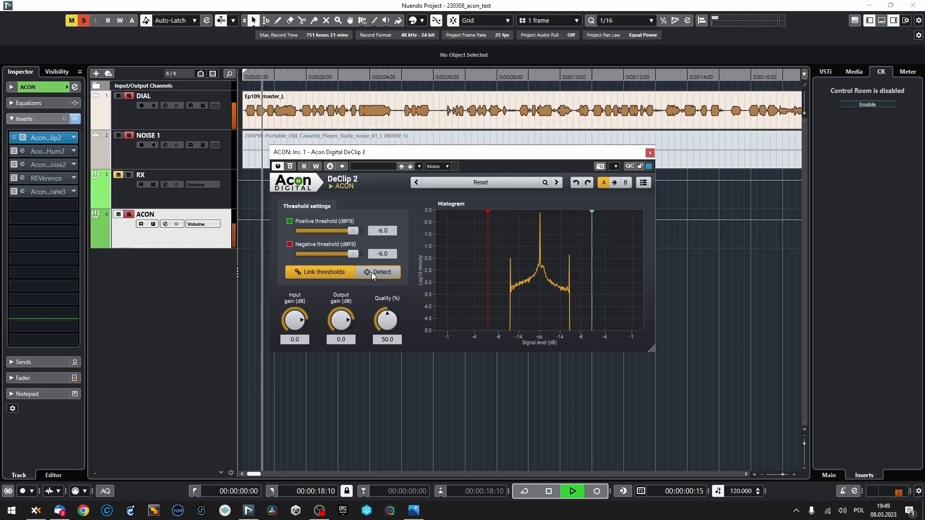
Set Acon Digital DeClip 2 to 100% quality with linked thresholds at -12 dBFS, stop playback and close the plug-in
{"action": "left_click_drag", "start_coordinate": [391, 315], "coordinate": [425, 222]}
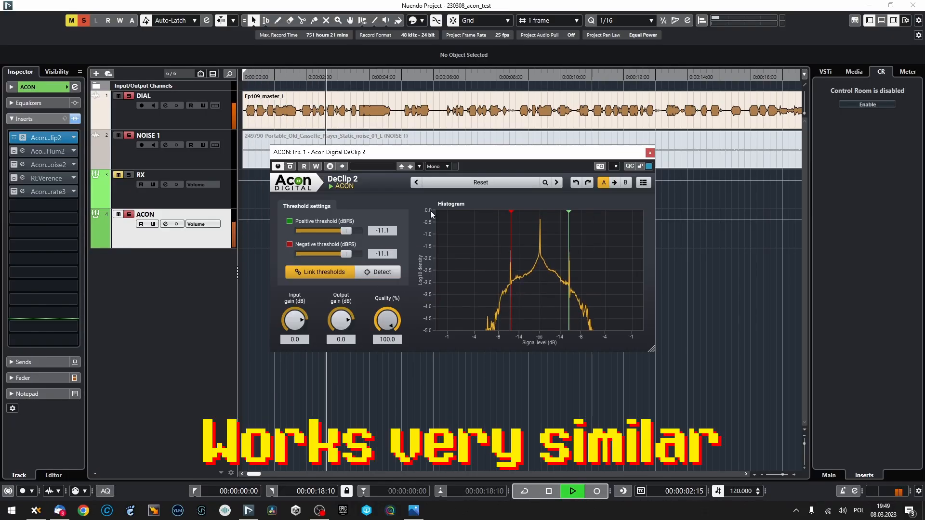
{"action": "type", "text": "-12"}
{"action": "key", "text": "Return"}
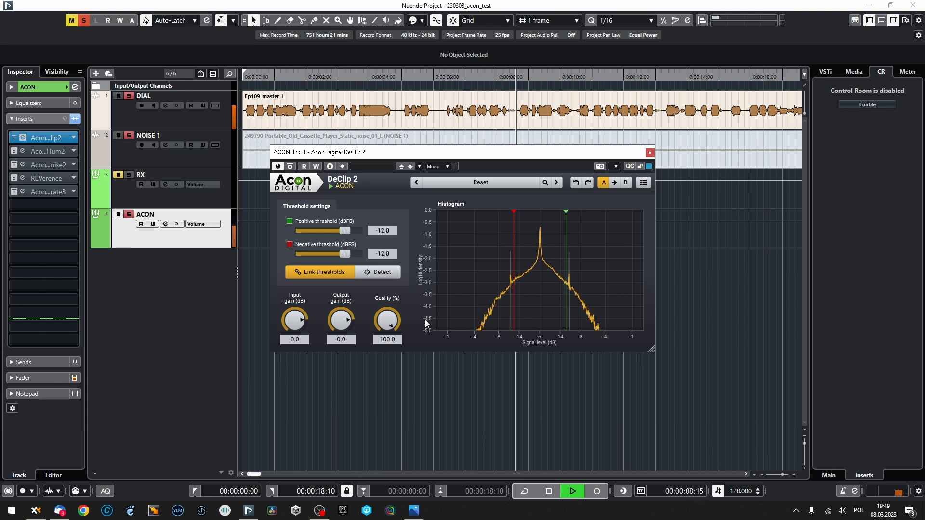
{"action": "key", "text": "space"}
{"action": "left_click", "coordinate": [650, 152]}
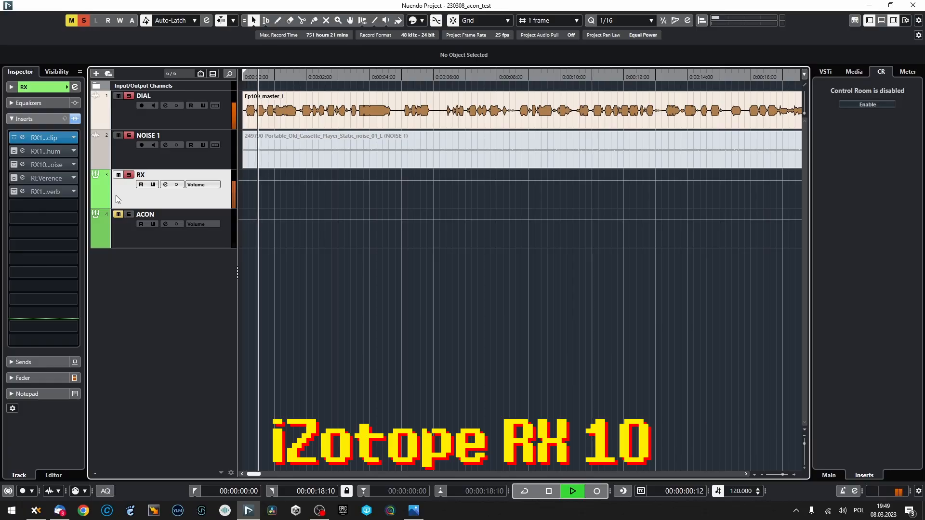
Compare the declipped dialogue by alternating between the RX and ACON tracks during playback, replaying sections from about 4 and 11 seconds
{"action": "key", "text": "Down"}
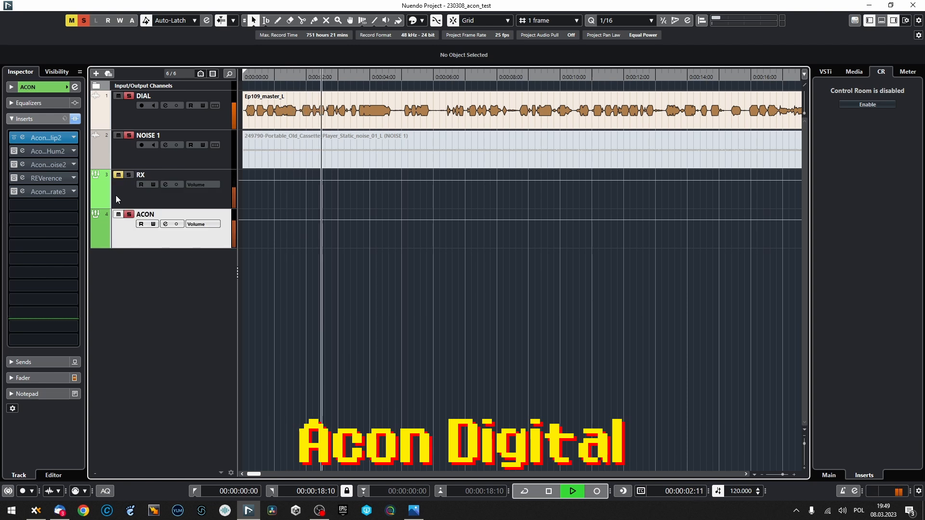
{"action": "key", "text": "Up"}
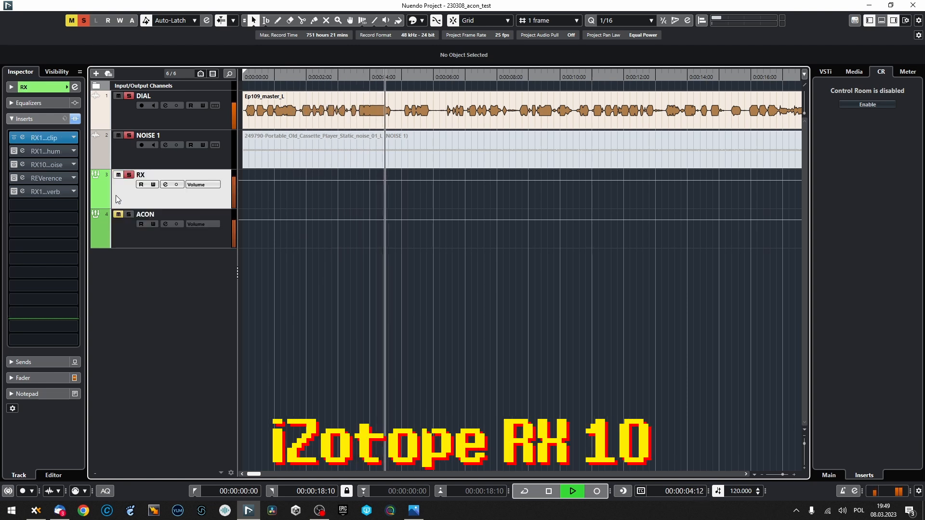
{"action": "left_click", "coordinate": [360, 75]}
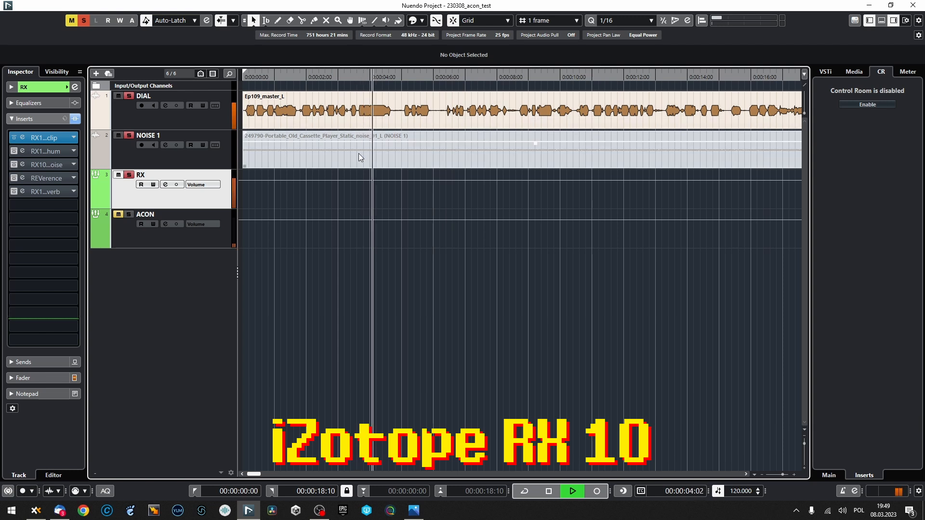
{"action": "left_click", "coordinate": [201, 244]}
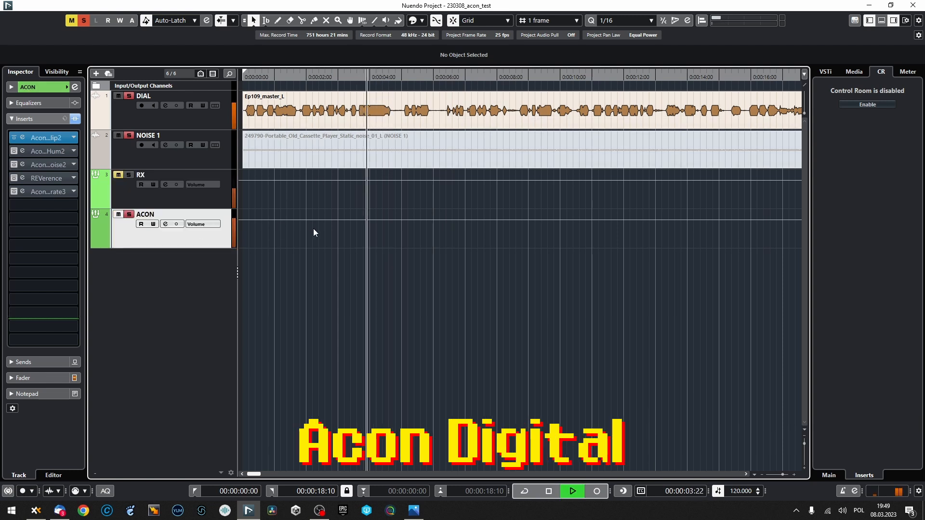
{"action": "left_click", "coordinate": [135, 198]}
{"action": "key", "text": "space"}
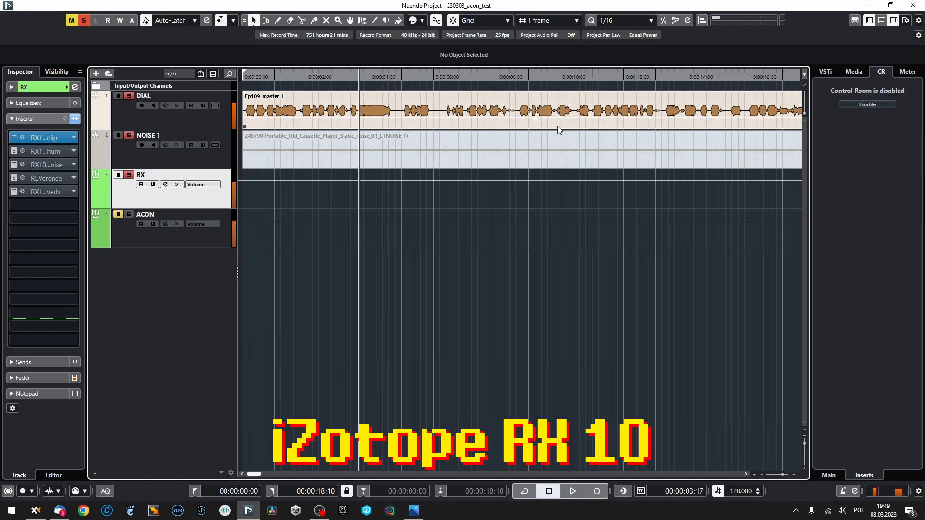
{"action": "left_click", "coordinate": [587, 75]}
{"action": "key", "text": "space"}
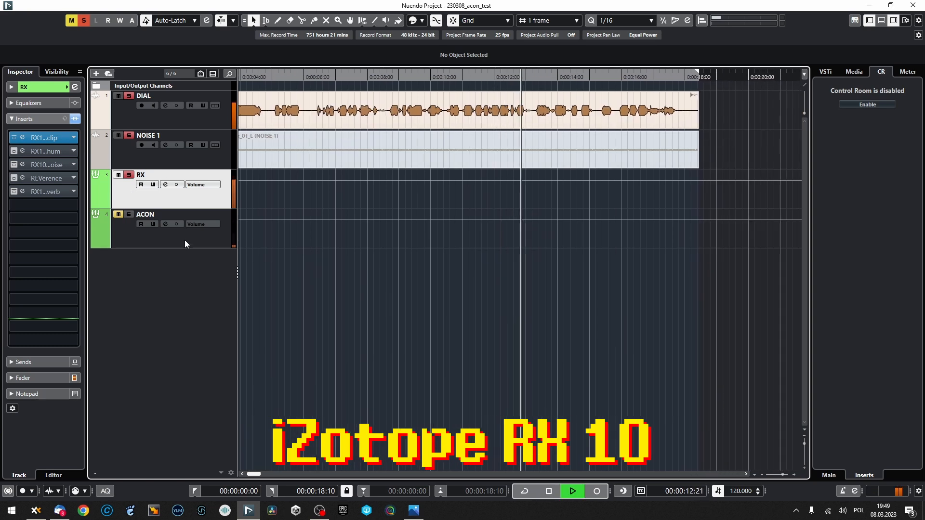
{"action": "left_click", "coordinate": [184, 240]}
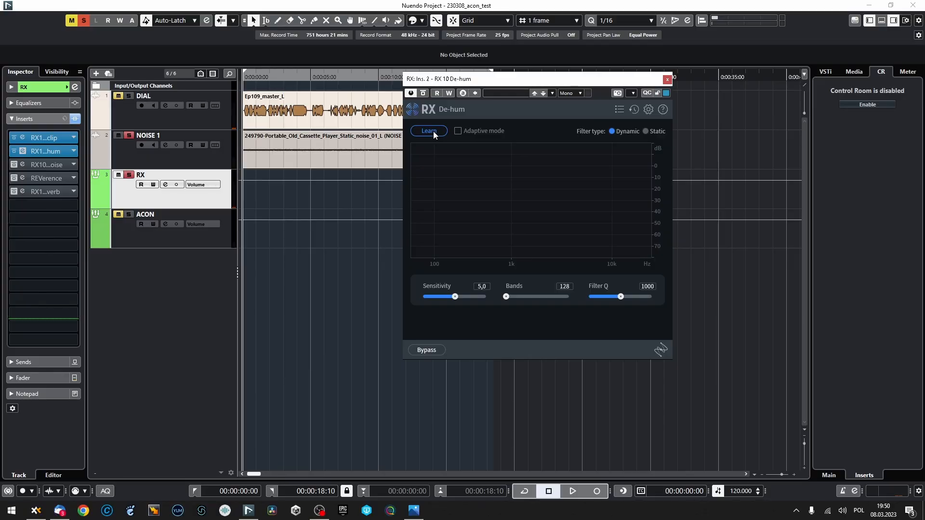
Play the noise track through RX De-hum to learn the hum profile, audition the filtered noise and stop playback
{"action": "key", "text": "space"}
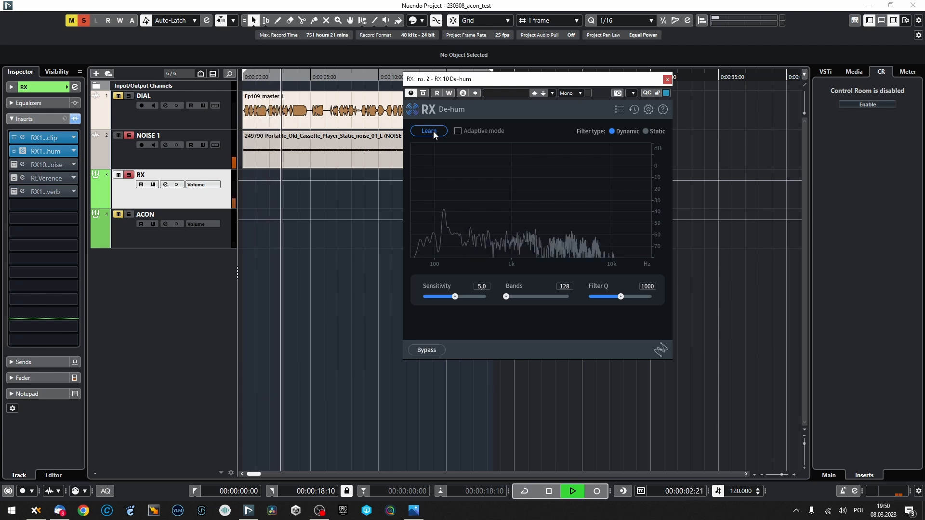
{"action": "key", "text": "space"}
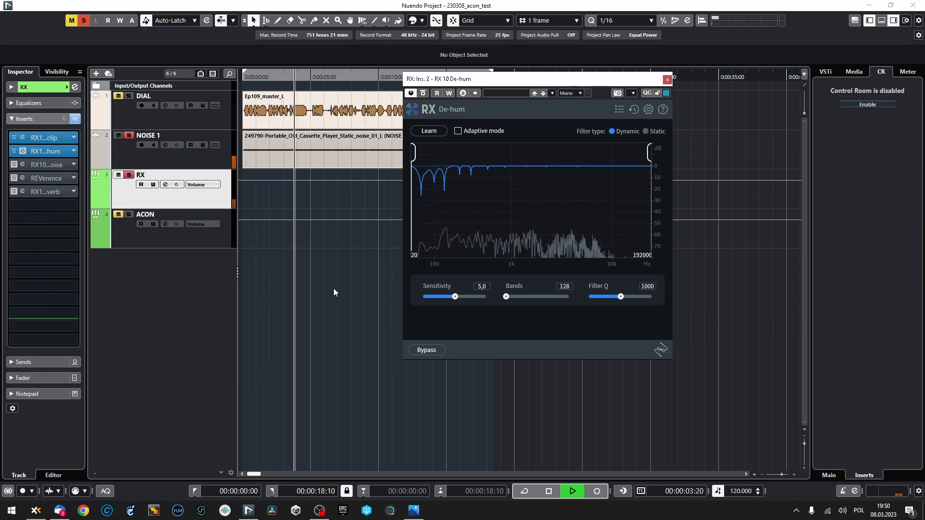
{"action": "key", "text": "space"}
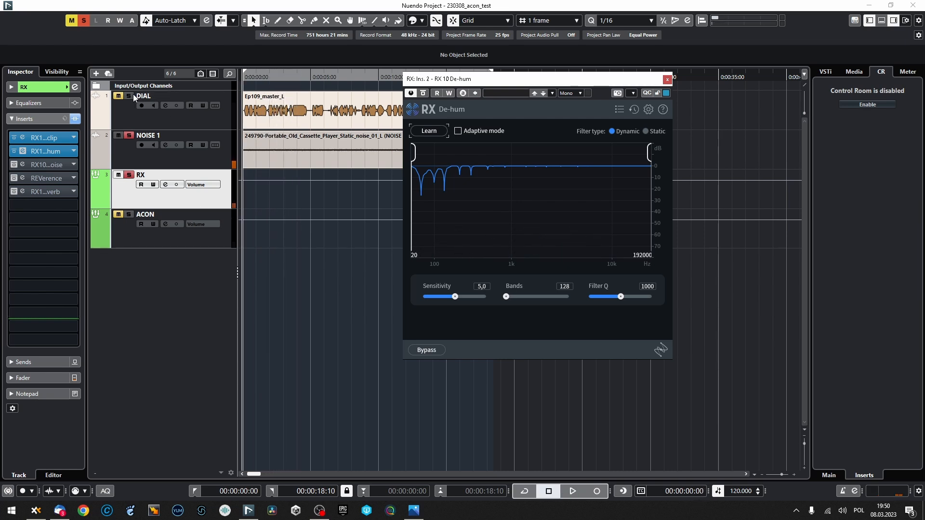
Solo the DIAL track alongside NOISE 1 and audition the mix with the RX track selected
{"action": "left_click", "coordinate": [130, 99]}
{"action": "key", "text": "space"}
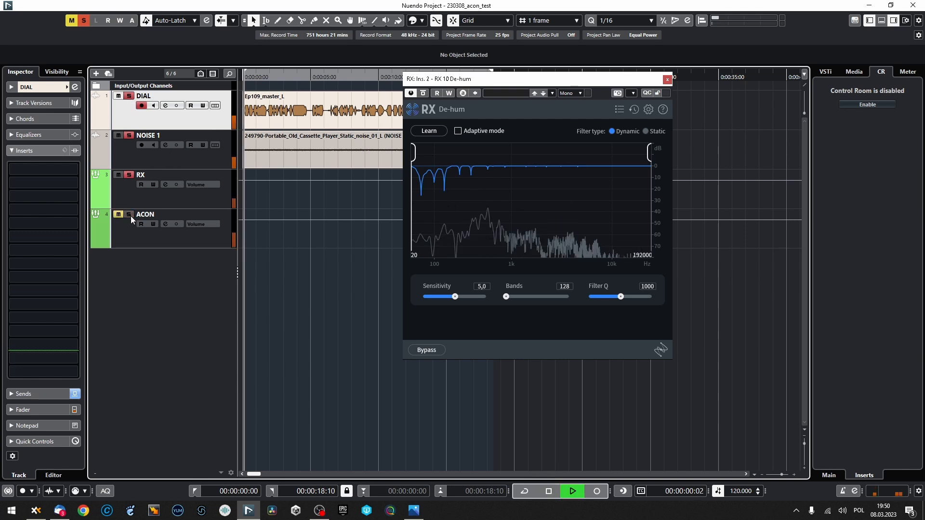
{"action": "left_click", "coordinate": [122, 198]}
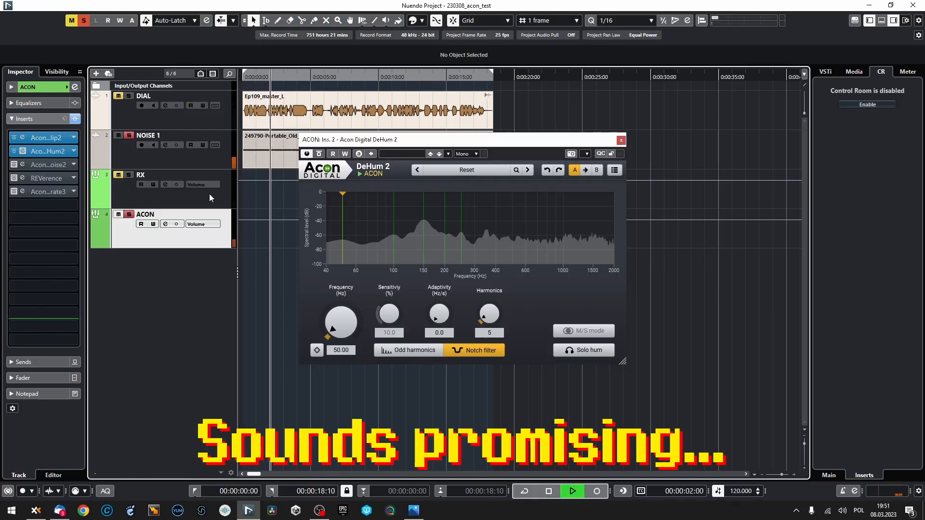
Compare hum removal by alternating between the RX and ACON tracks during playback, replaying from about 13 seconds, and stop playback
{"action": "key", "text": "space"}
{"action": "left_click", "coordinate": [120, 192]}
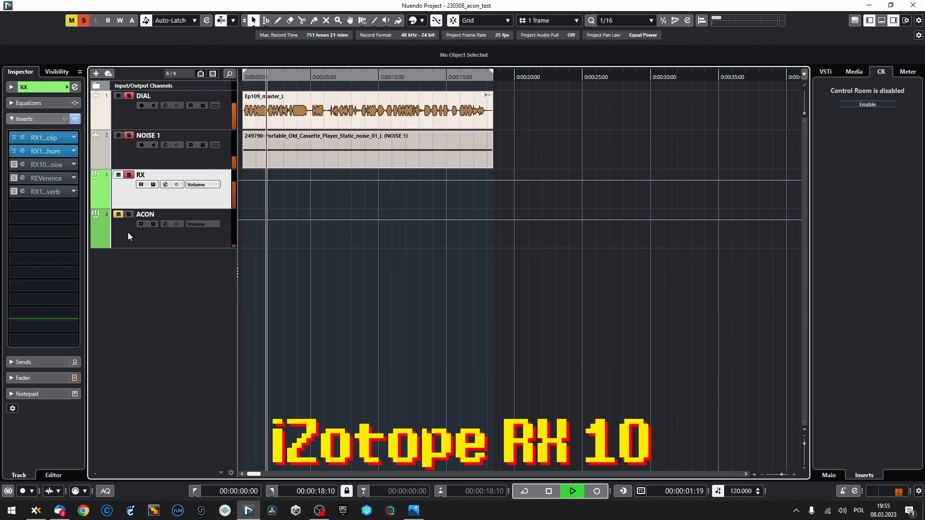
{"action": "left_click", "coordinate": [128, 232]}
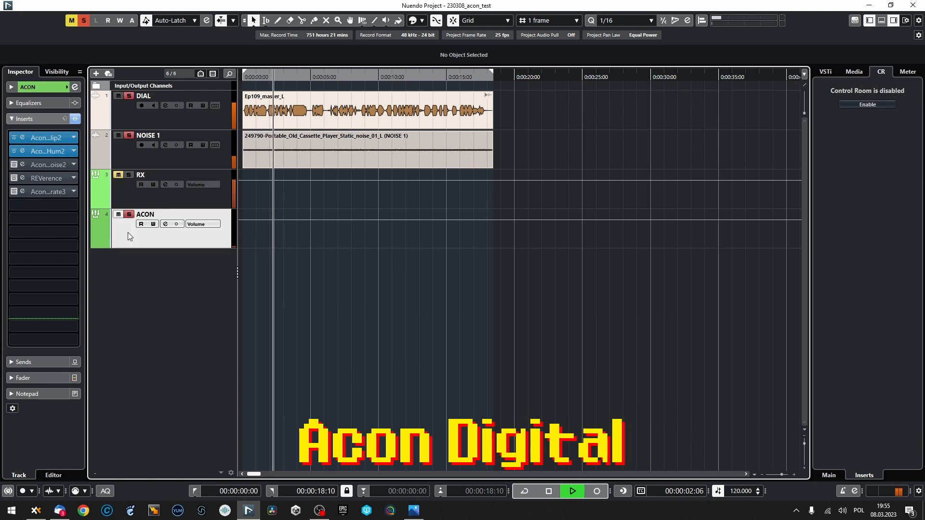
{"action": "left_click", "coordinate": [129, 189]}
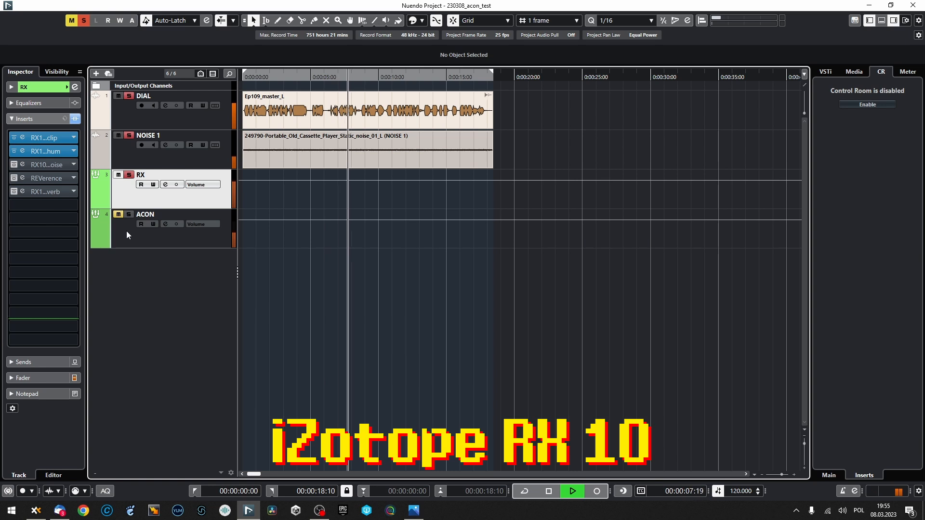
{"action": "left_click", "coordinate": [126, 230]}
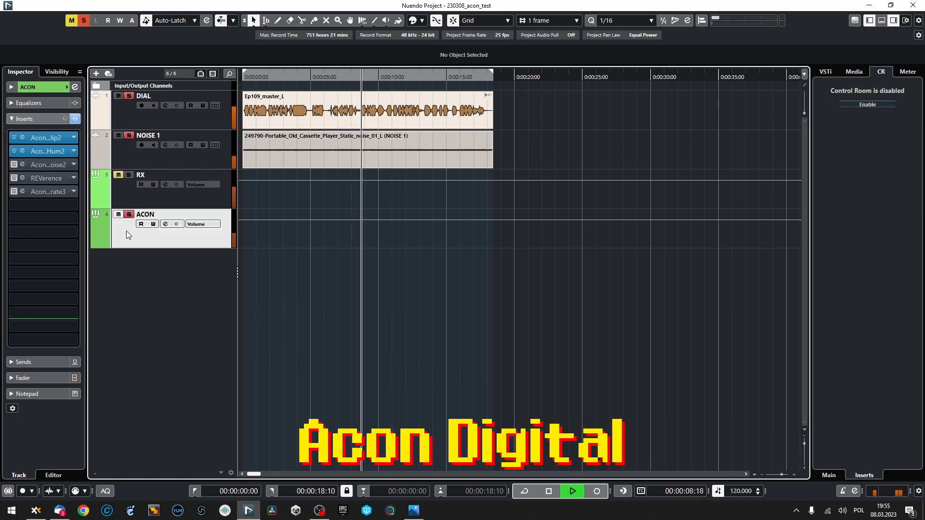
{"action": "left_click", "coordinate": [127, 188]}
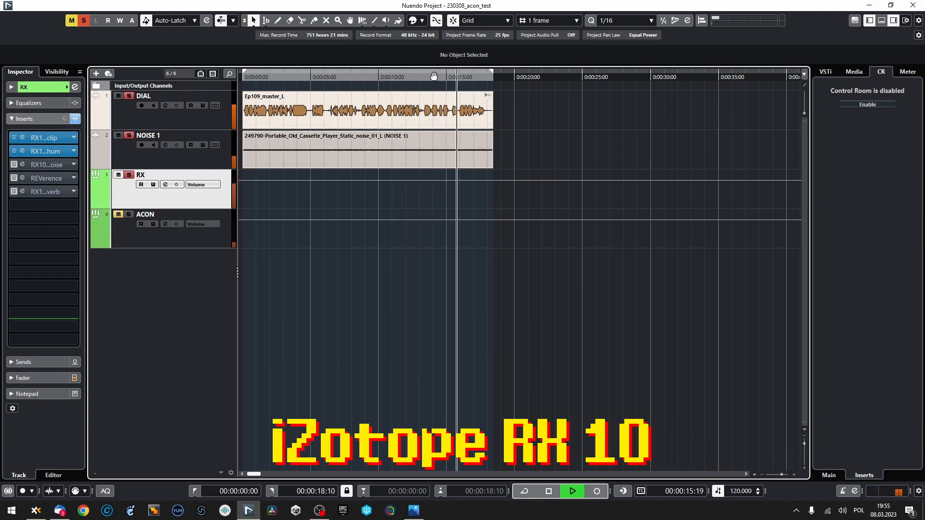
{"action": "left_click_drag", "start_coordinate": [425, 75], "coordinate": [424, 79]}
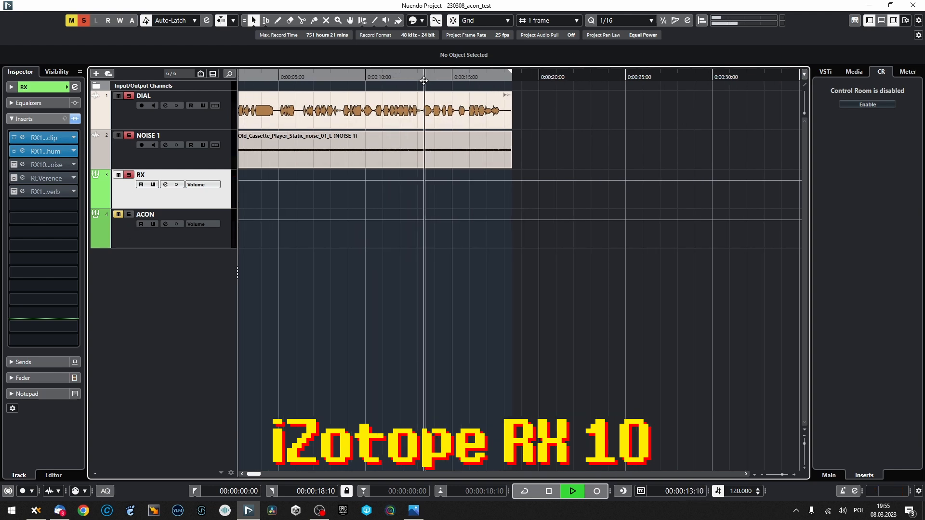
{"action": "left_click", "coordinate": [136, 236]}
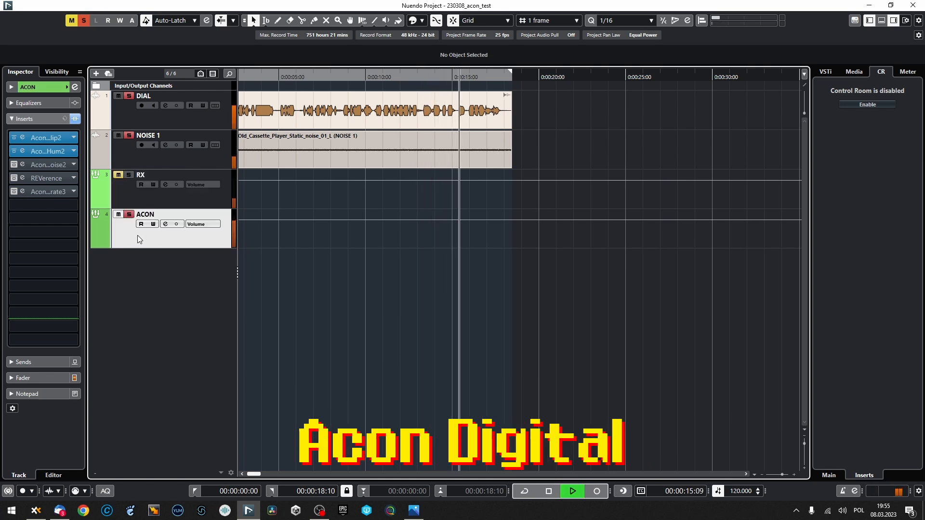
{"action": "key", "text": "space"}
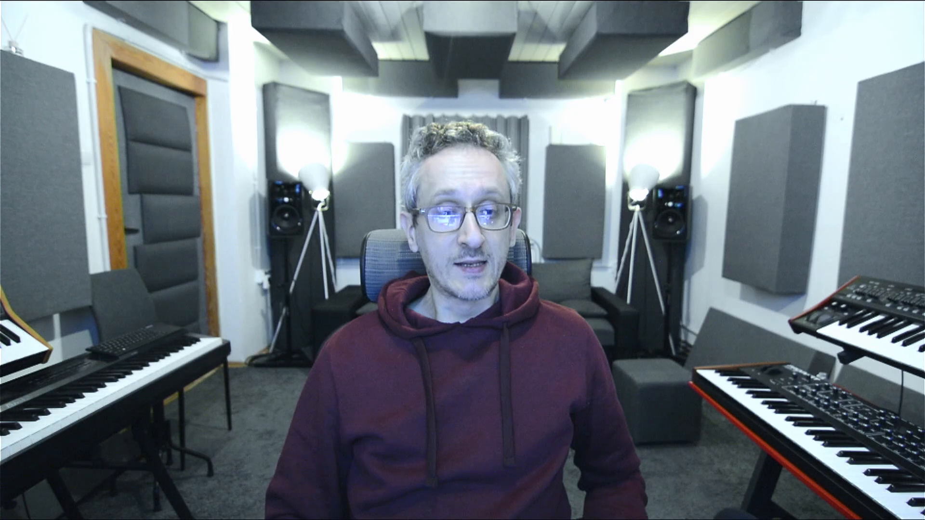
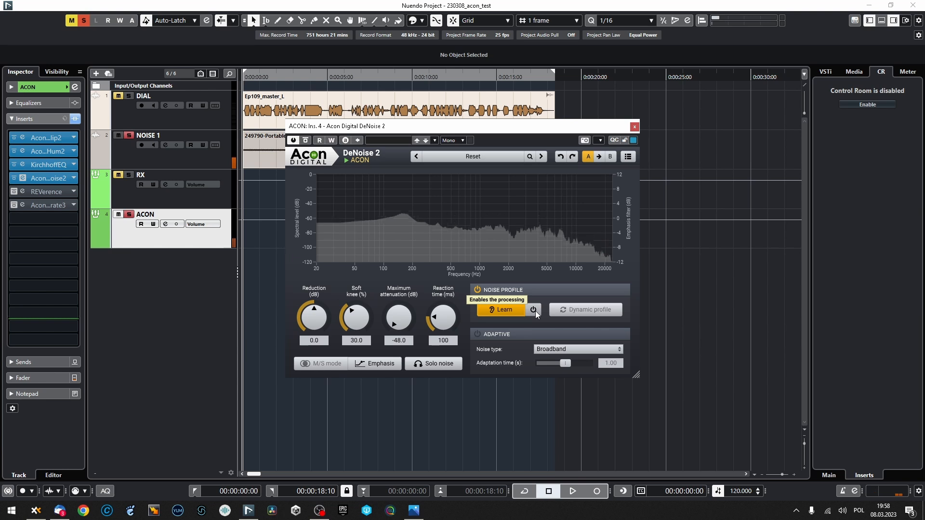
Enable processing with the learned noise profile in Acon DeNoise 2 and compare the RX and ACON tracks during playback
{"action": "left_click", "coordinate": [533, 310]}
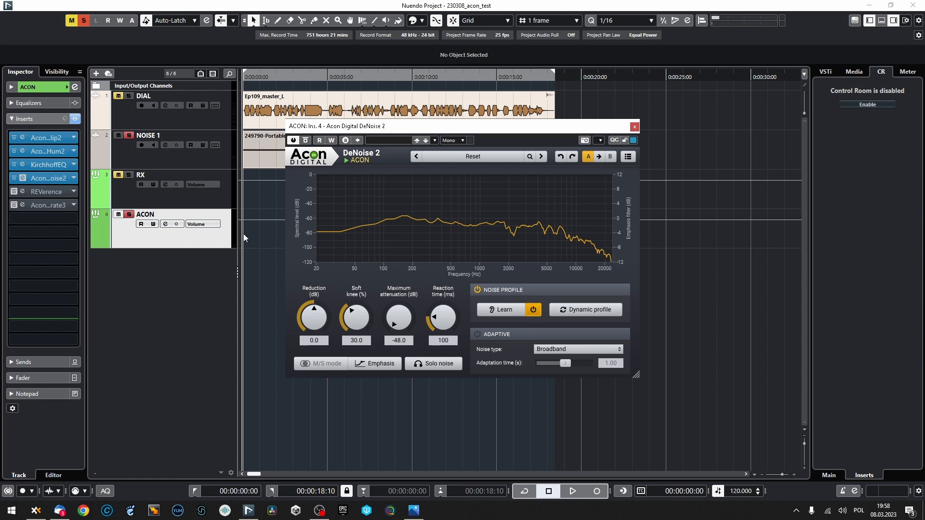
{"action": "key", "text": "Up"}
{"action": "key", "text": "space"}
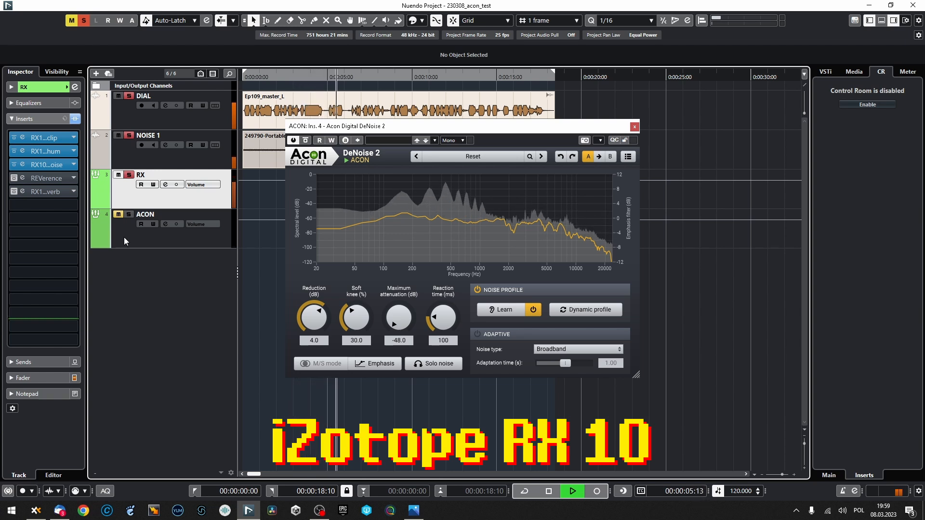
{"action": "key", "text": "Down"}
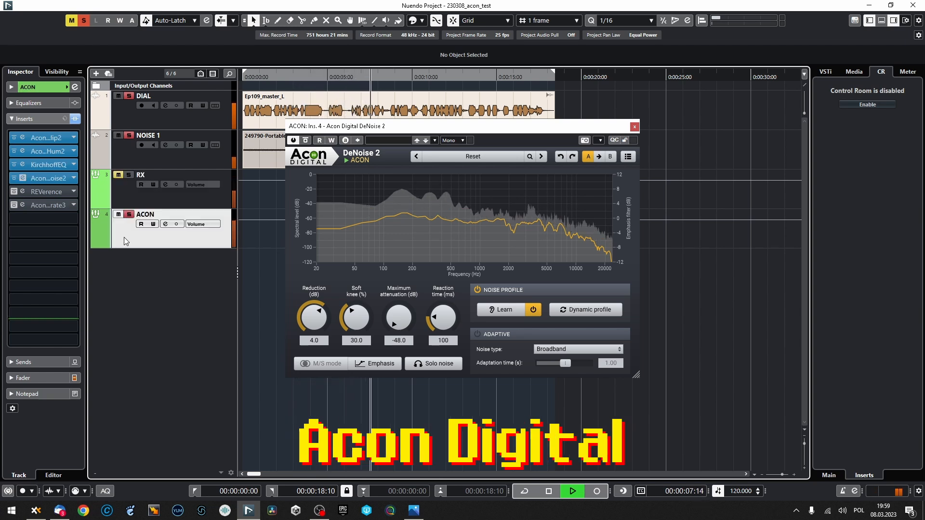
{"action": "left_click", "coordinate": [126, 193]}
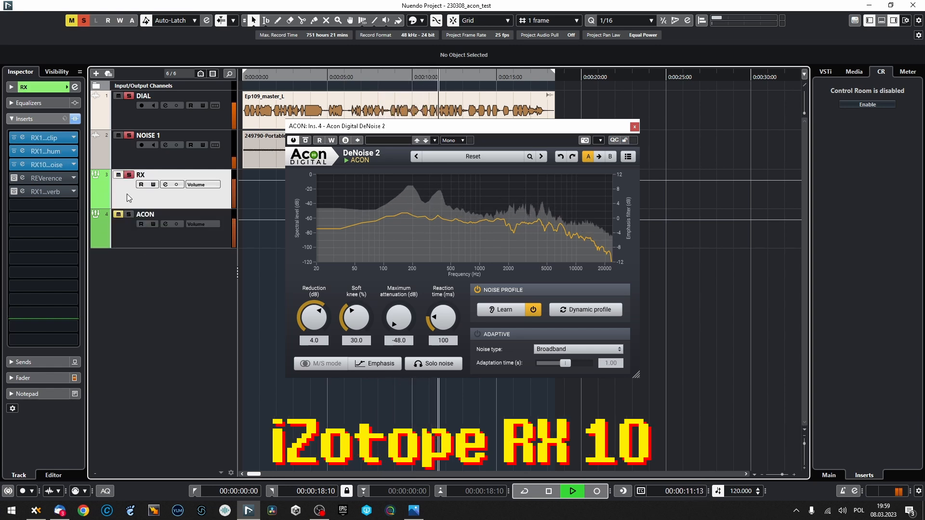
{"action": "left_click", "coordinate": [133, 226]}
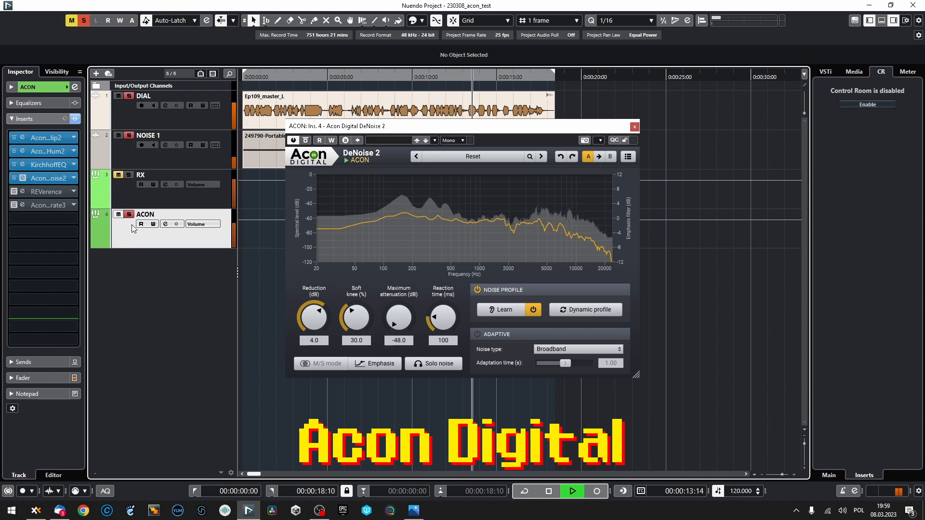
{"action": "left_click", "coordinate": [123, 200]}
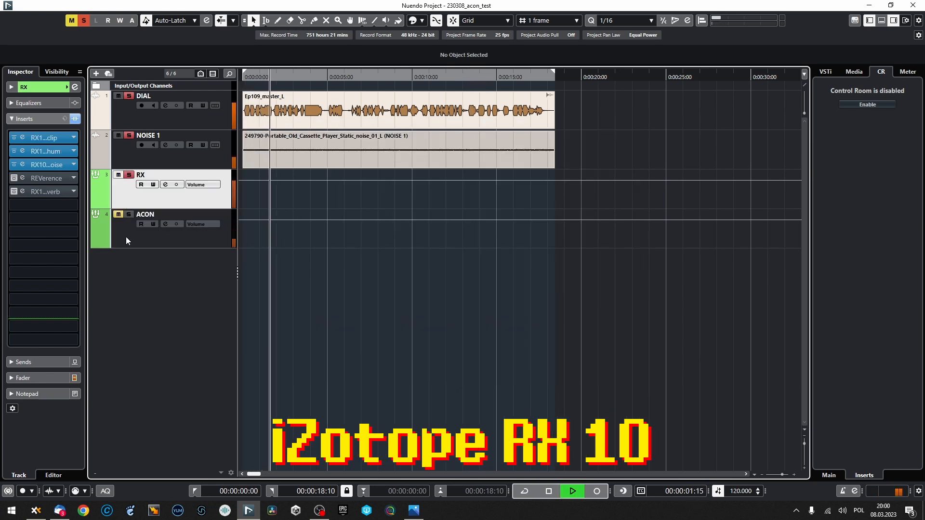
Compare noise reduction by alternating between the ACON and RX tracks during playback, stop playback and clear the solos
{"action": "left_click", "coordinate": [126, 238]}
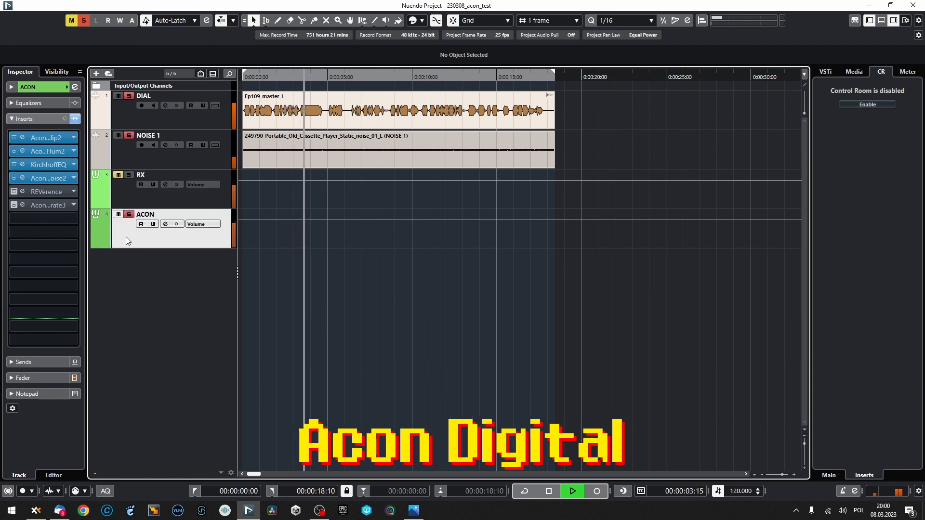
{"action": "left_click", "coordinate": [123, 194]}
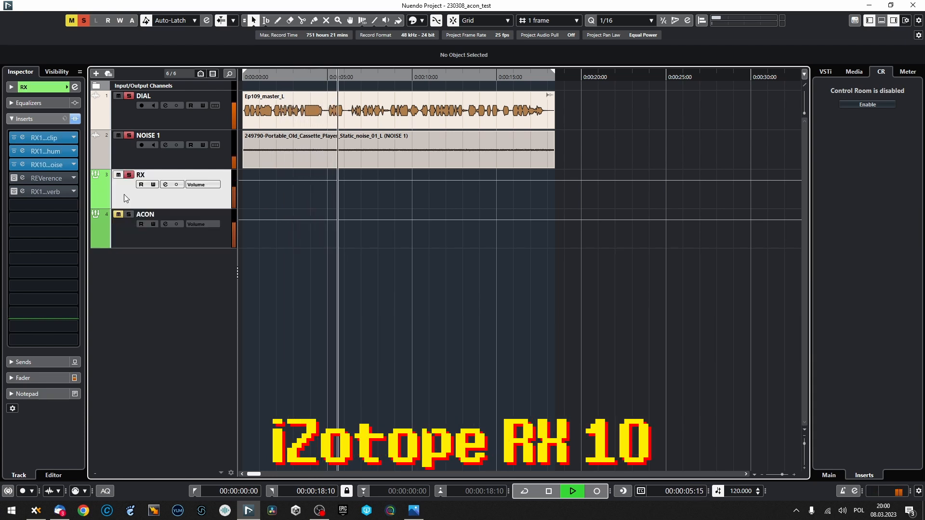
{"action": "left_click", "coordinate": [128, 236]}
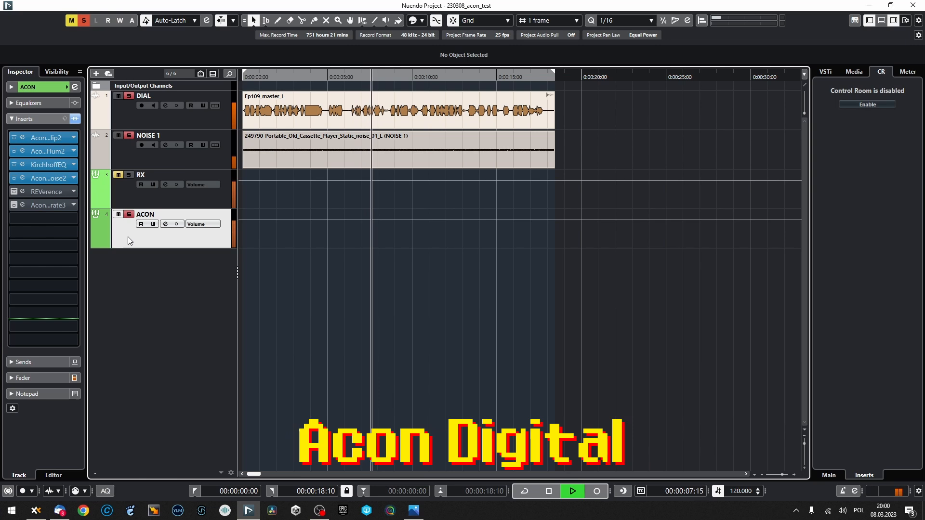
{"action": "key", "text": "space"}
{"action": "key", "text": "s"}
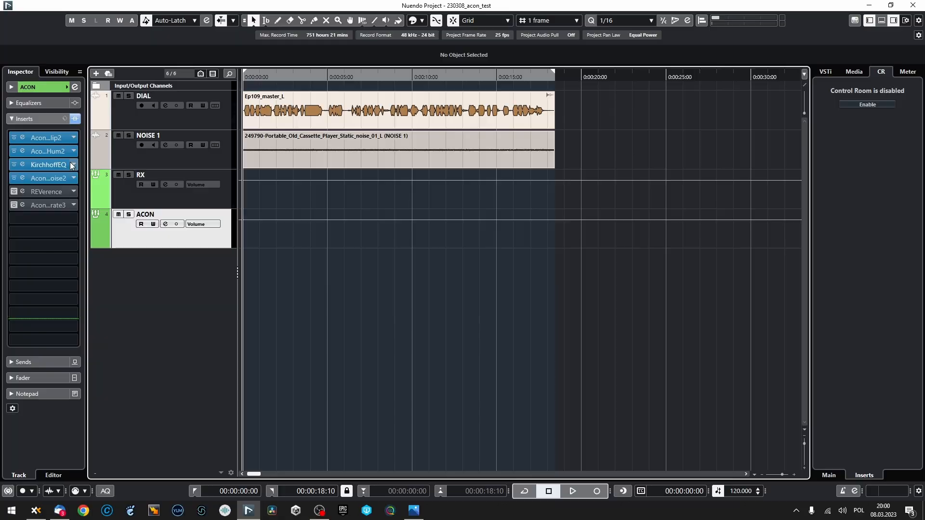
Remove the KirchhoffEQ insert from the ACON track
{"action": "left_click", "coordinate": [43, 164]}
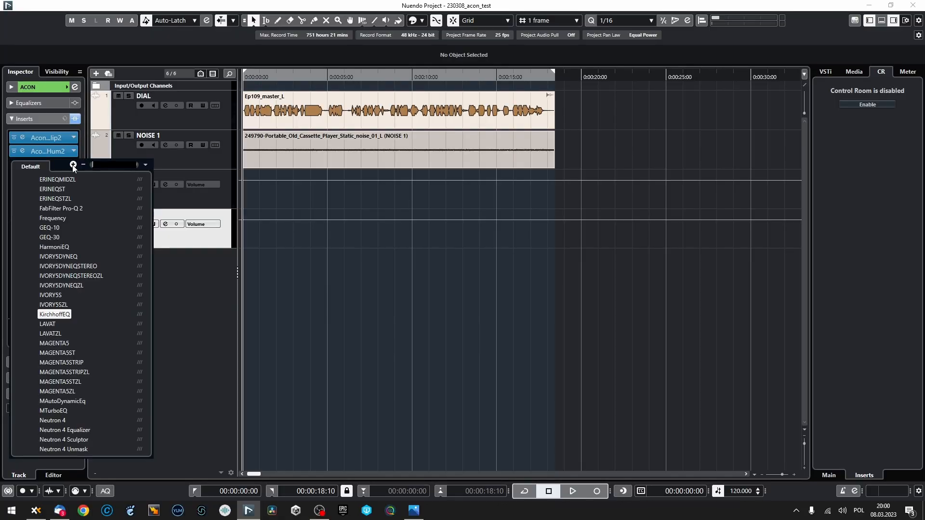
{"action": "scroll", "coordinate": [57, 194], "scroll_direction": "up", "scroll_amount": 5}
{"action": "left_click", "coordinate": [62, 184]}
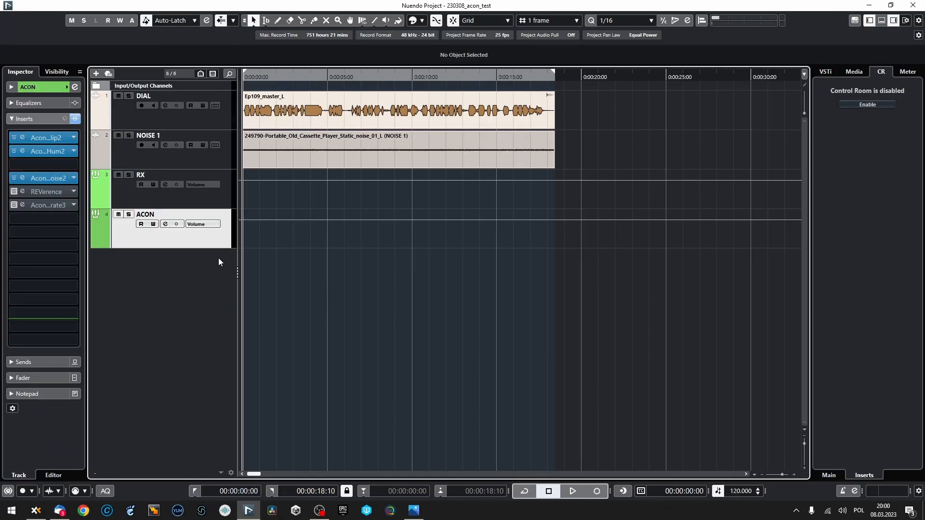
Solo the ACON track in place of the RX track
{"action": "left_click", "coordinate": [126, 196]}
{"action": "key", "text": "s"}
{"action": "key", "text": "s"}
{"action": "left_click", "coordinate": [133, 232]}
{"action": "key", "text": "s"}
Play the noise through Acon DeNoise 2 on the ACON track to relearn its noise profile, close the plug-in and stop playback
{"action": "left_click", "coordinate": [22, 178]}
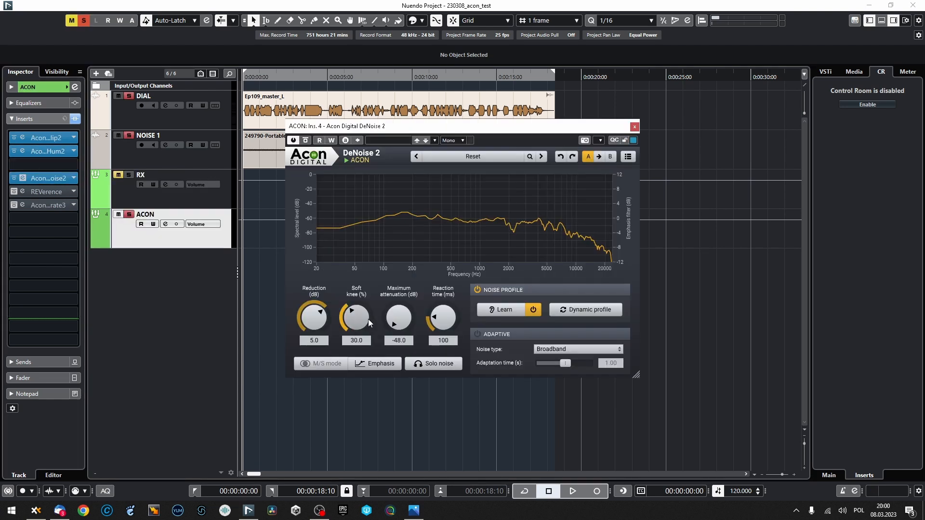
{"action": "left_click", "coordinate": [485, 312]}
{"action": "key", "text": "space"}
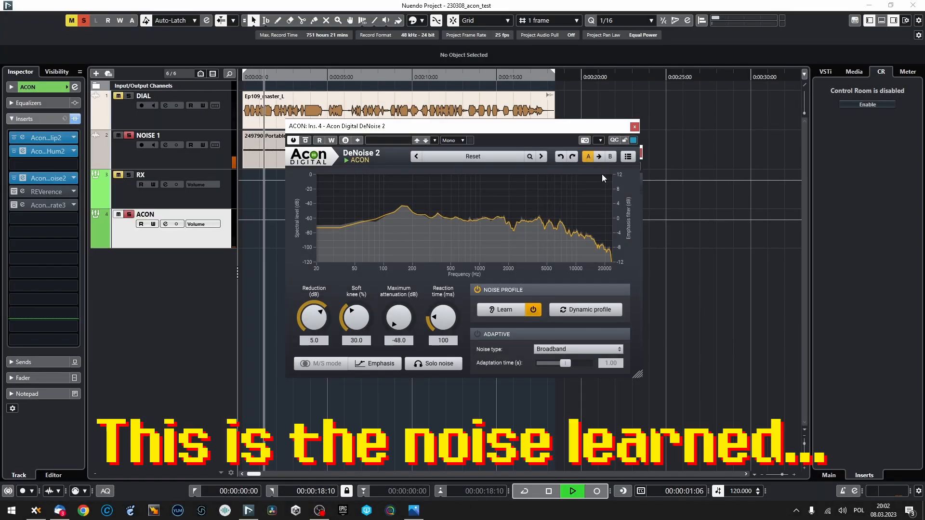
{"action": "left_click", "coordinate": [635, 127]}
{"action": "key", "text": "space"}
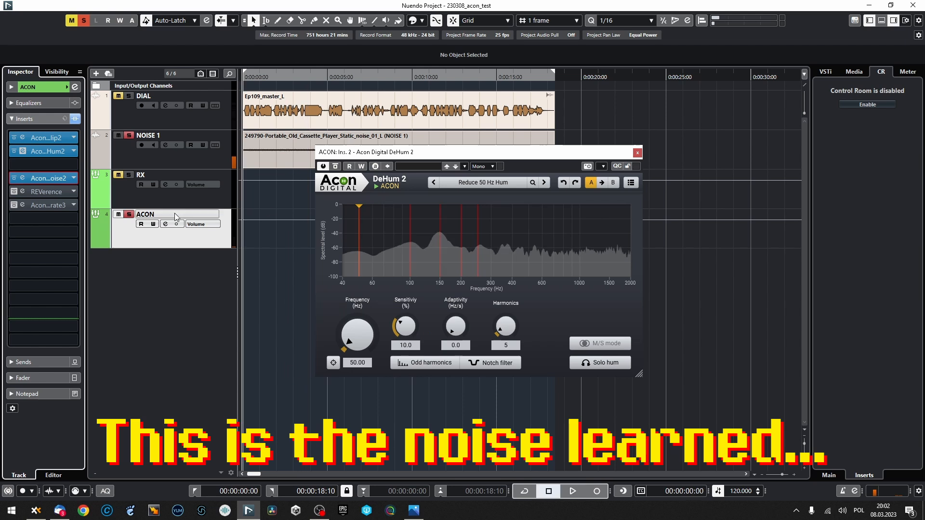
Close the Acon DeHum 2 editor, compare the ACON and RX tracks with the relearned noise profile during playback, and stop
{"action": "left_click", "coordinate": [637, 152]}
{"action": "key", "text": "space"}
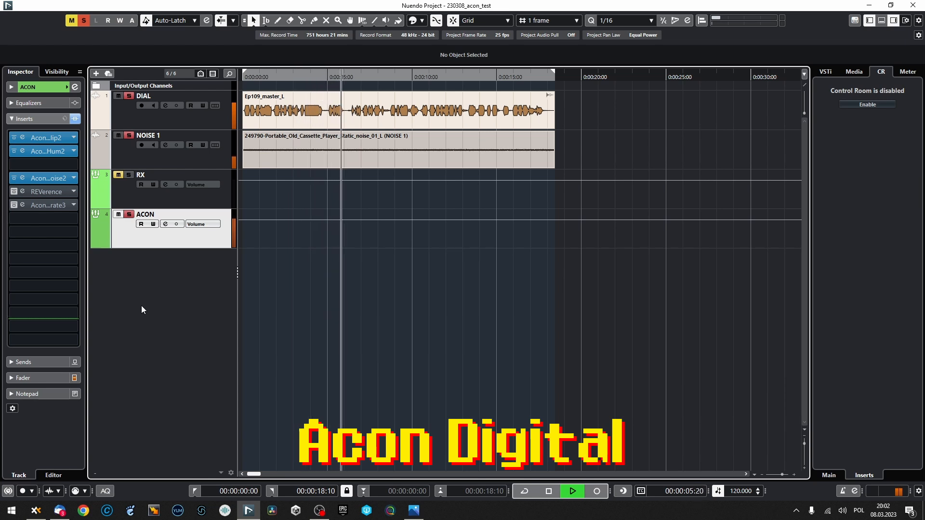
{"action": "left_click", "coordinate": [123, 198]}
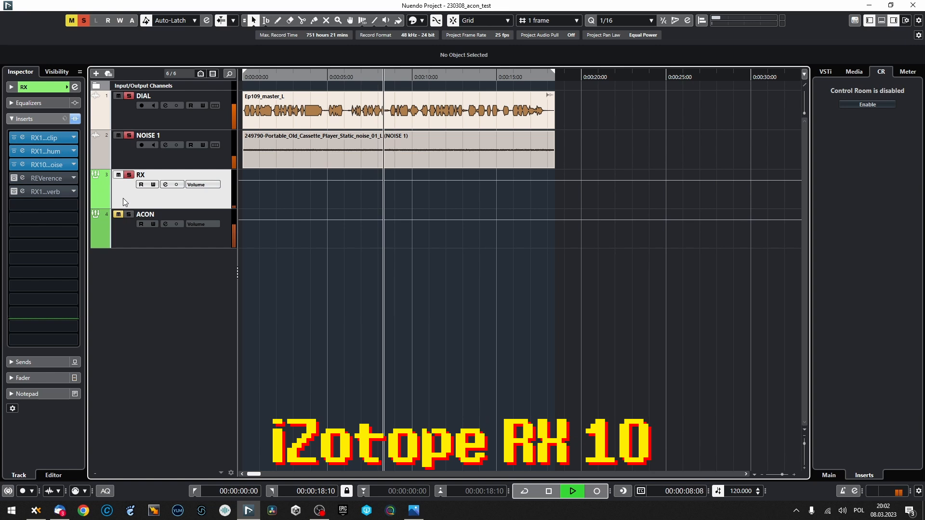
{"action": "left_click", "coordinate": [126, 240]}
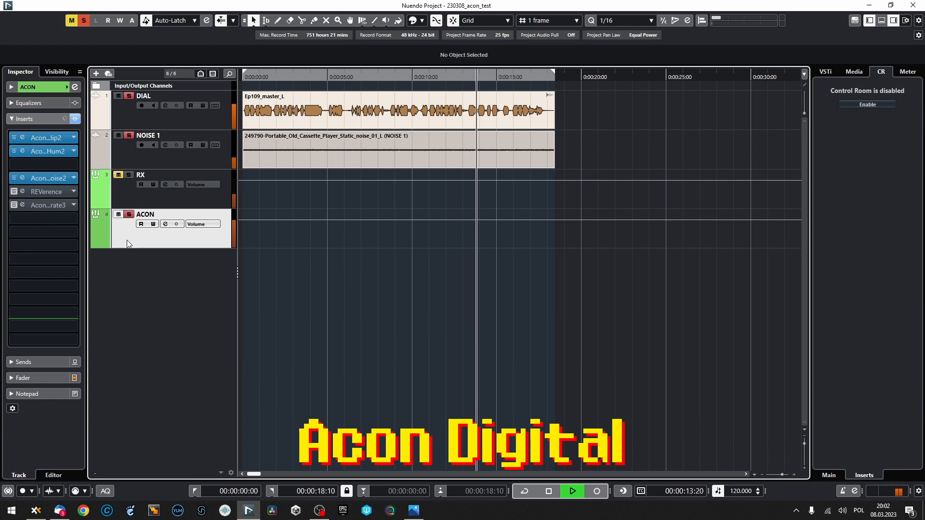
{"action": "key", "text": "space"}
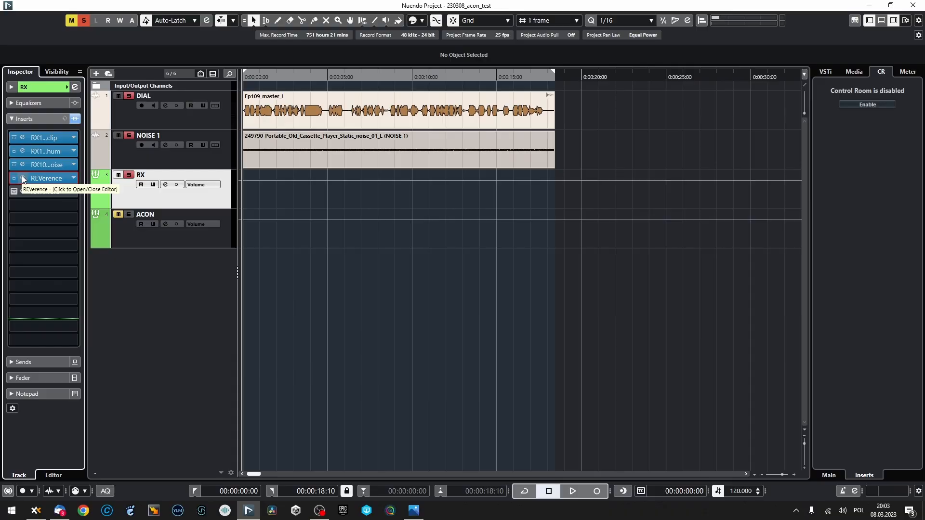
Audition the RX track with REVerence enabled and set the Reduction in RX De-reverb to 8 during playback
{"action": "key", "text": "space"}
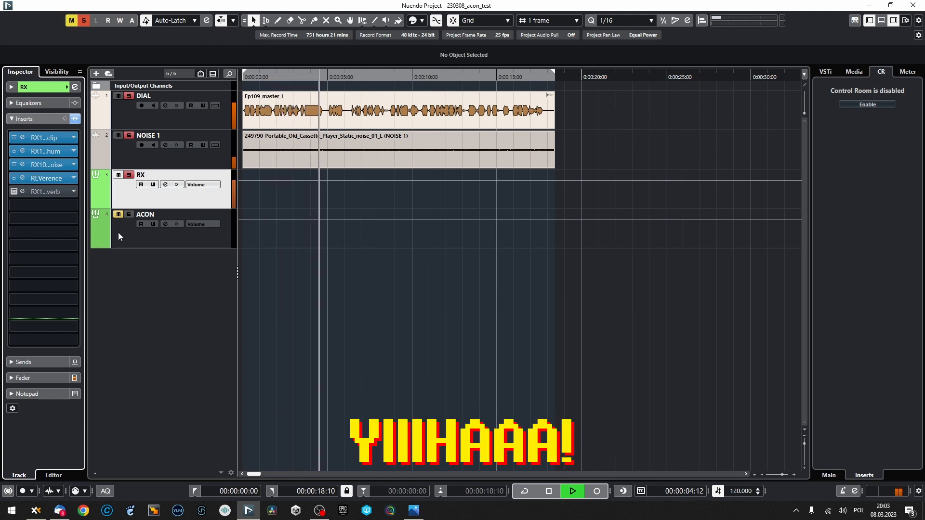
{"action": "key", "text": "space"}
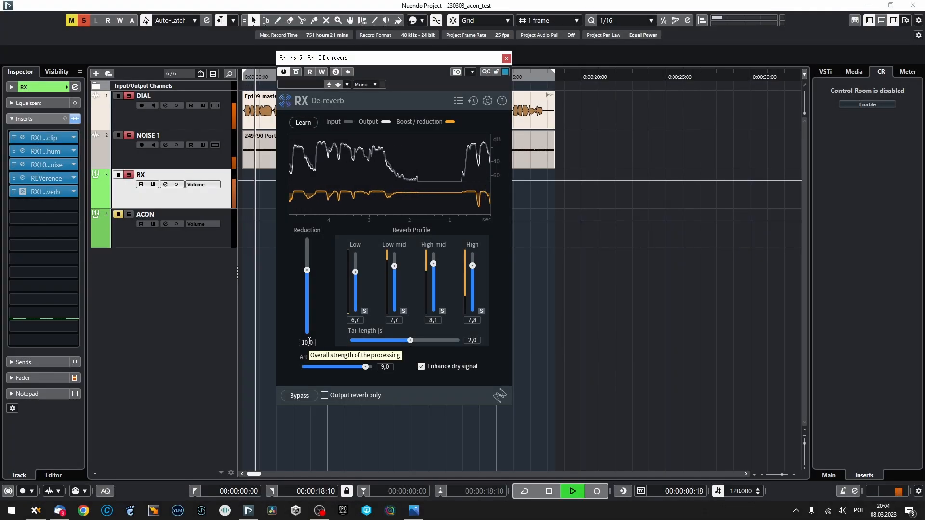
{"action": "left_click", "coordinate": [306, 342]}
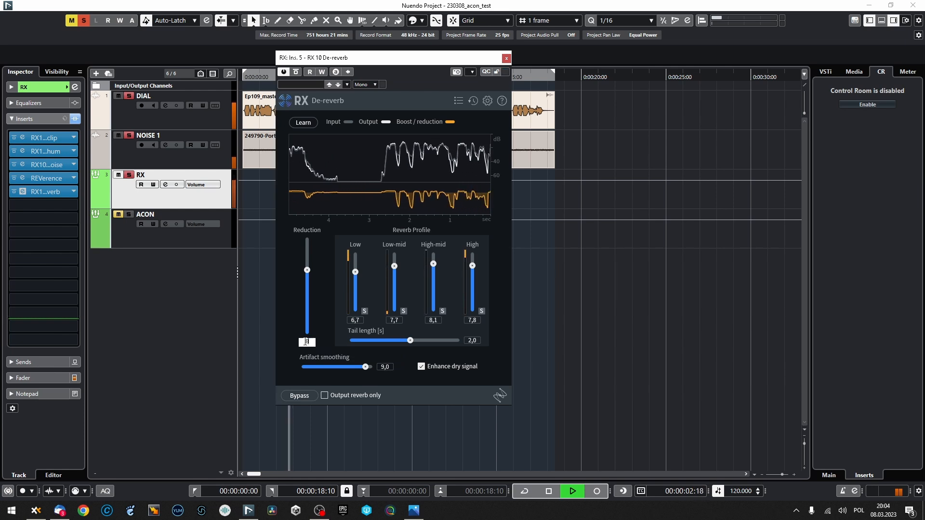
{"action": "type", "text": "8"}
{"action": "key", "text": "Return"}
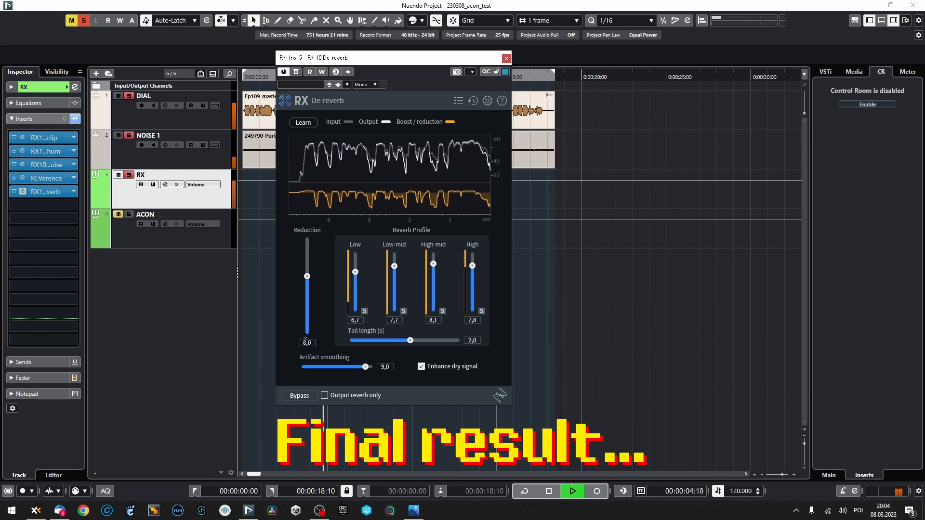
{"action": "key", "text": "space"}
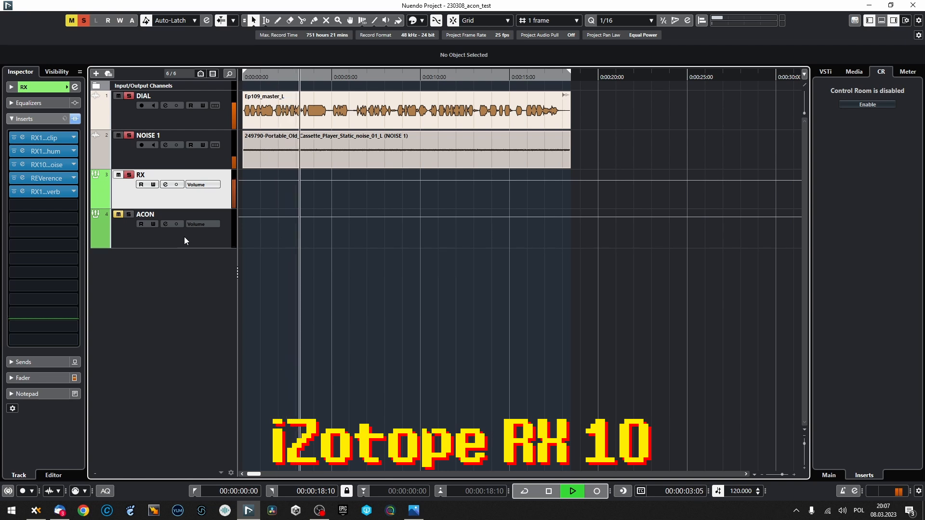
Compare the reverb removal by alternating between the ACON and RX tracks during playback, and close the RX De-reverb editor
{"action": "left_click", "coordinate": [184, 238]}
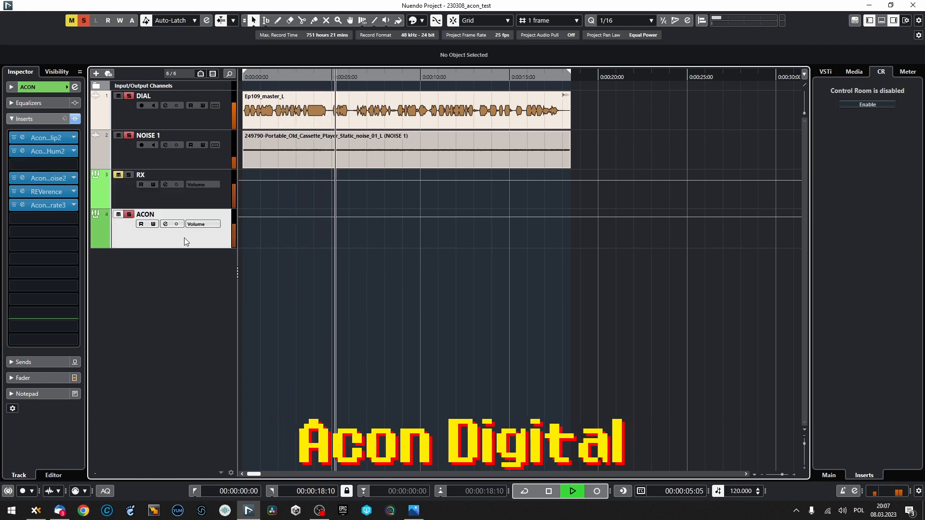
{"action": "left_click", "coordinate": [205, 198]}
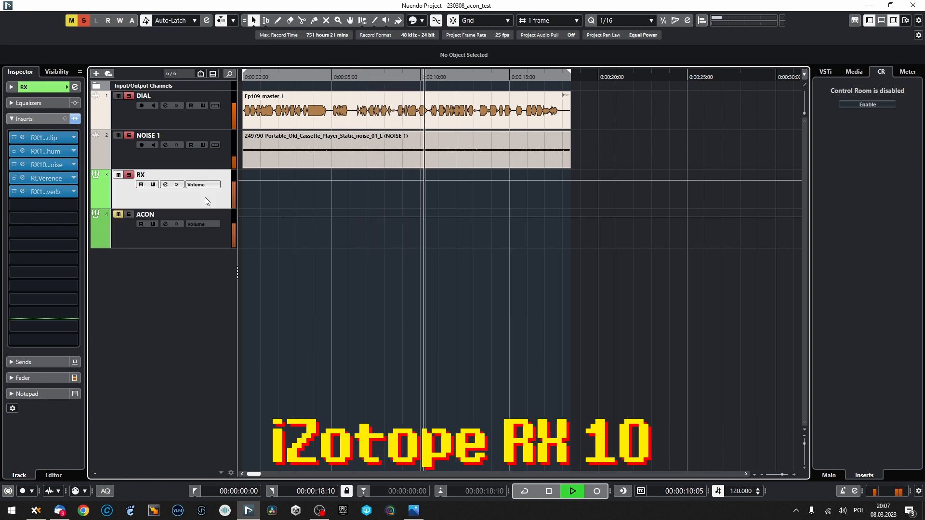
{"action": "left_click", "coordinate": [201, 239]}
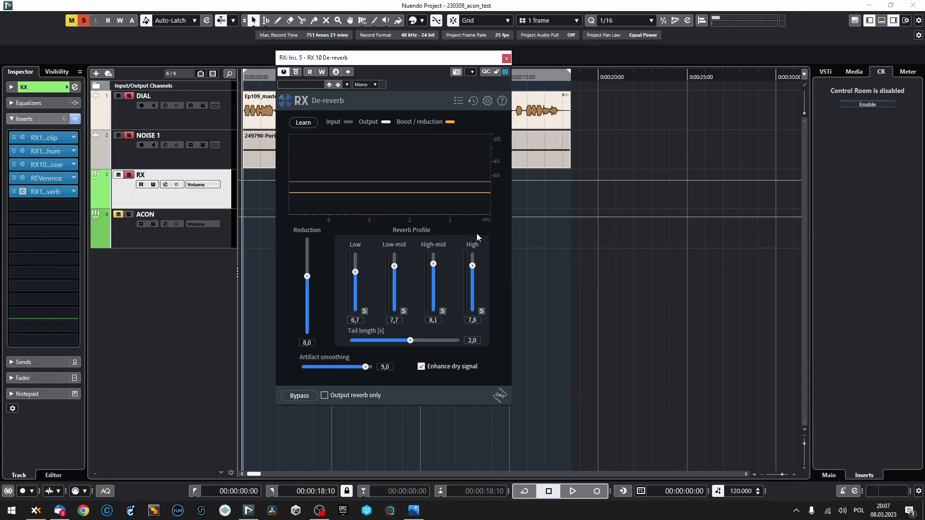
{"action": "left_click", "coordinate": [506, 58]}
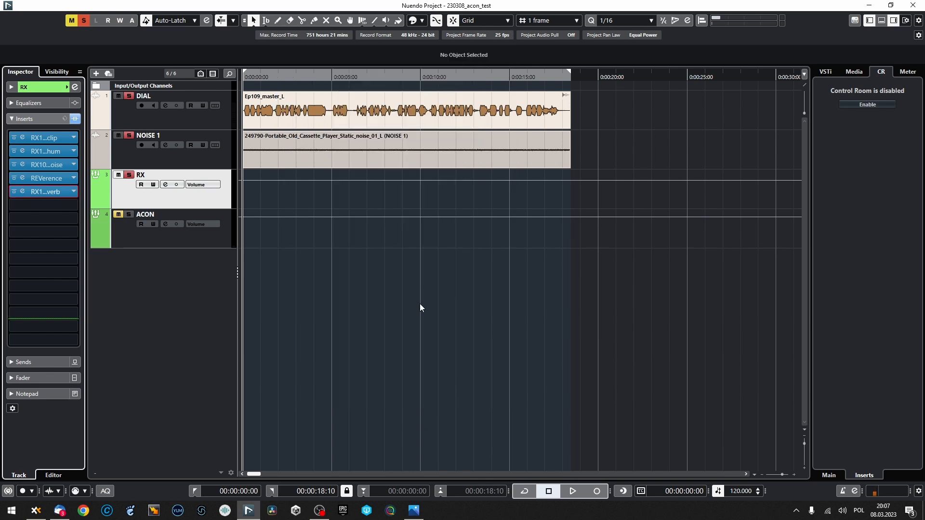